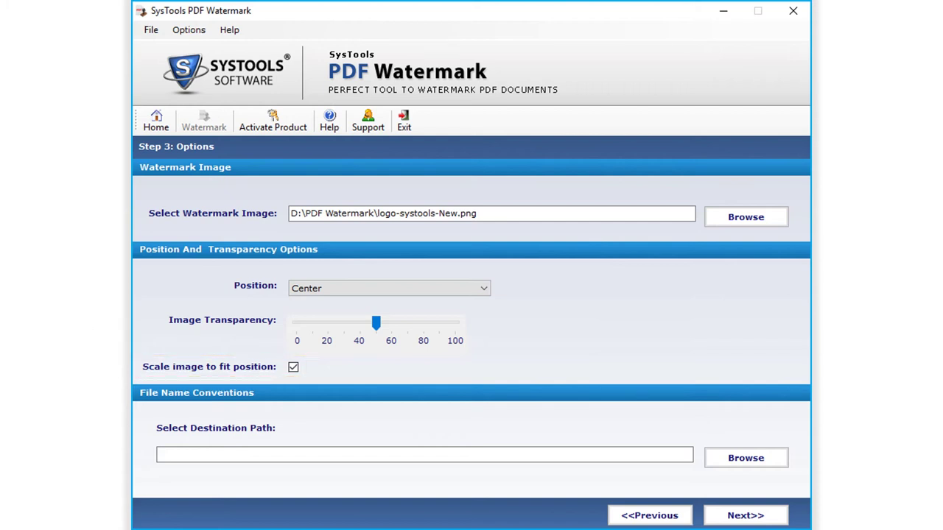
Choose the destination folder for the watermarked PDFs
click(745, 457)
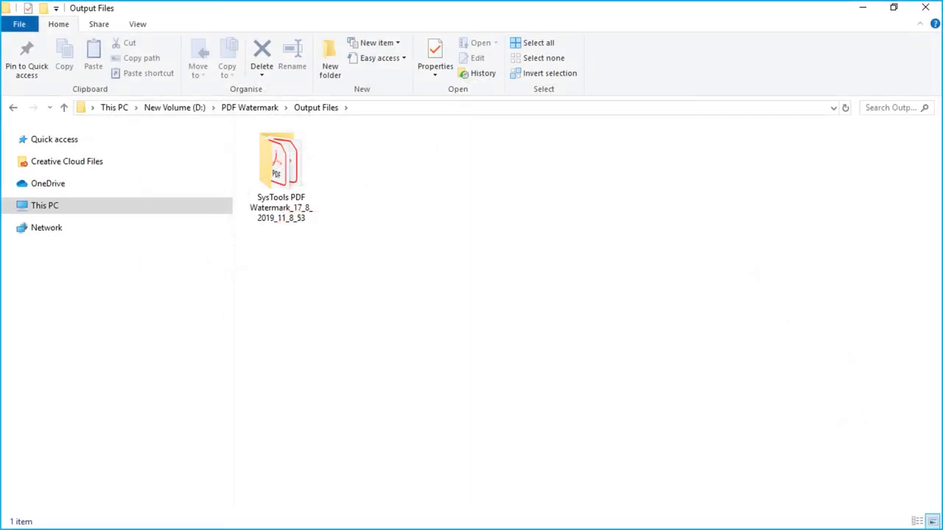
Open the SysTools PDF Watermark_17_8_2019_11_8_53 output folder
double_click(281, 170)
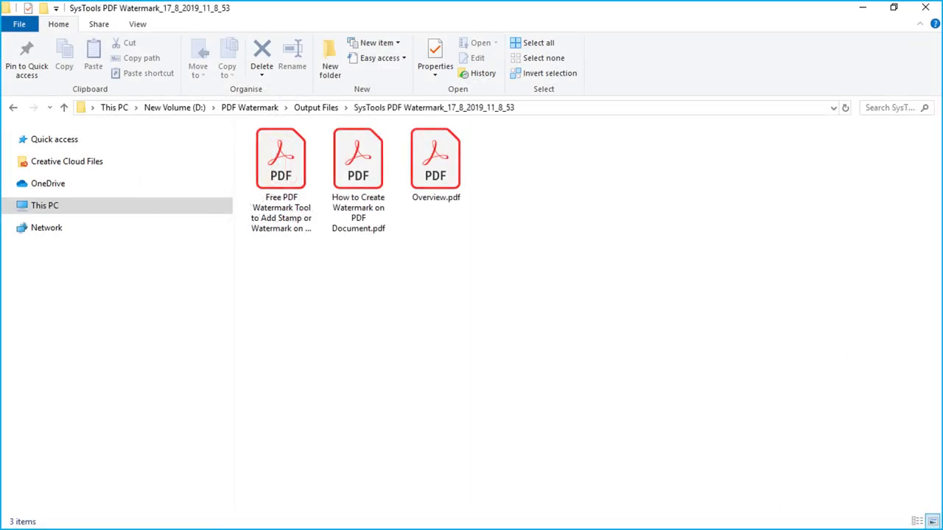
Open the first watermarked PDF and scroll through its pages to check the logo
double_click(281, 169)
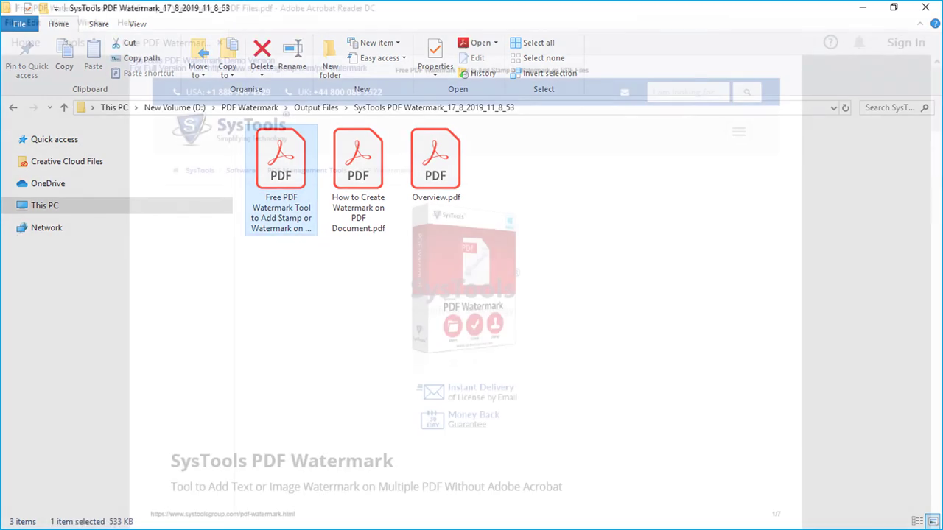
scroll(471, 295, down, 10)
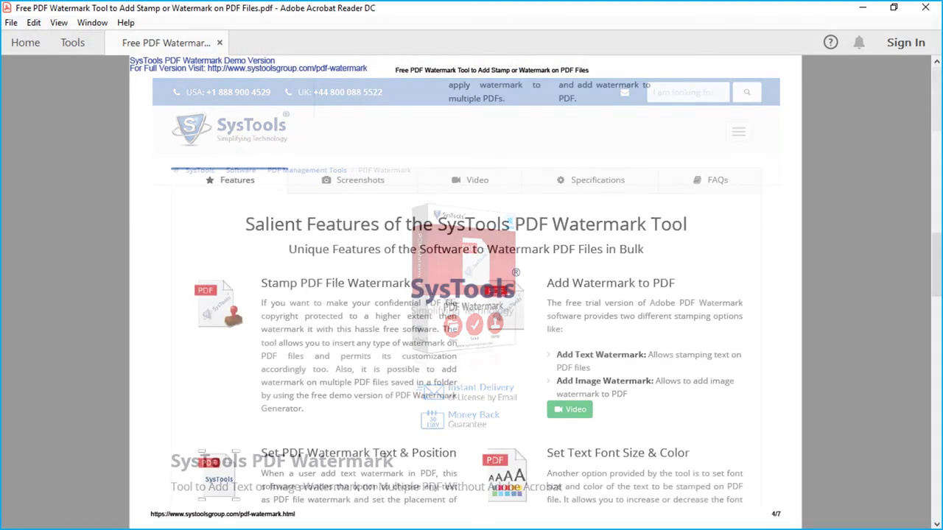